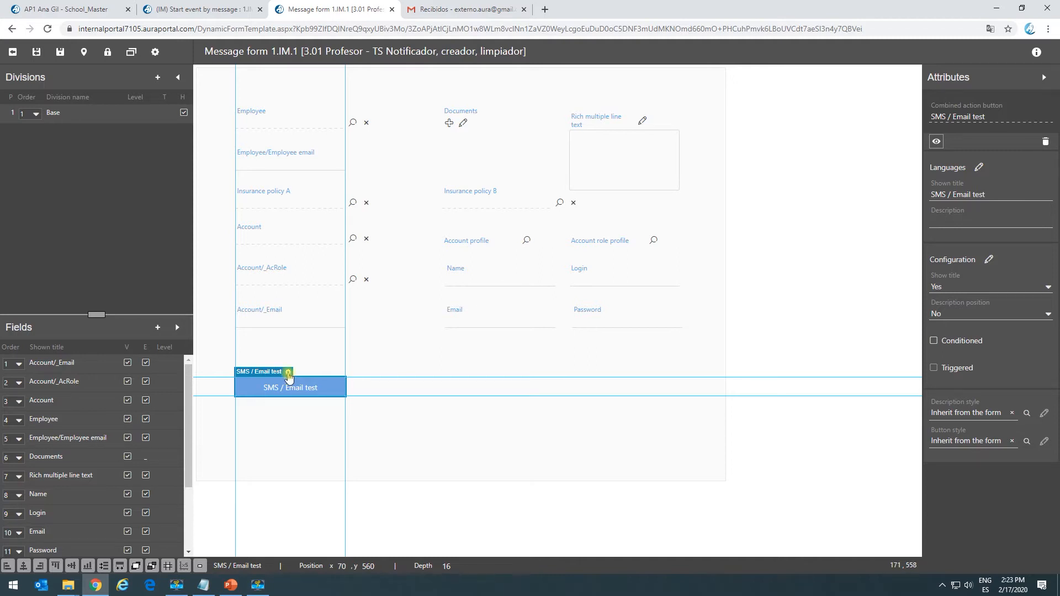
# Remove the existing action from the SMS / Email test button and add a new Email/SMS test action
pyautogui.click(288, 374)
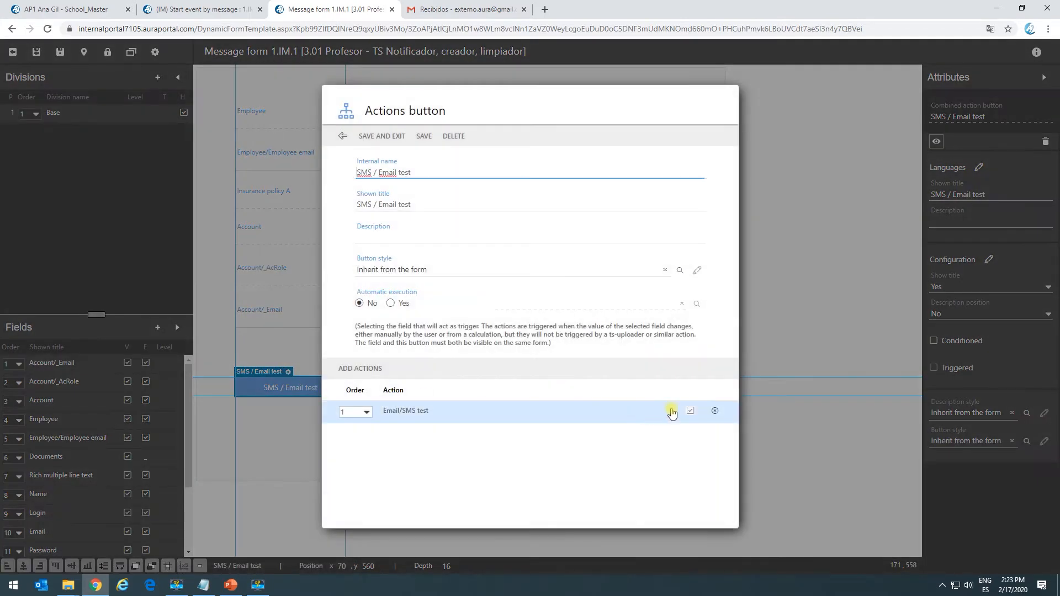
pyautogui.click(716, 413)
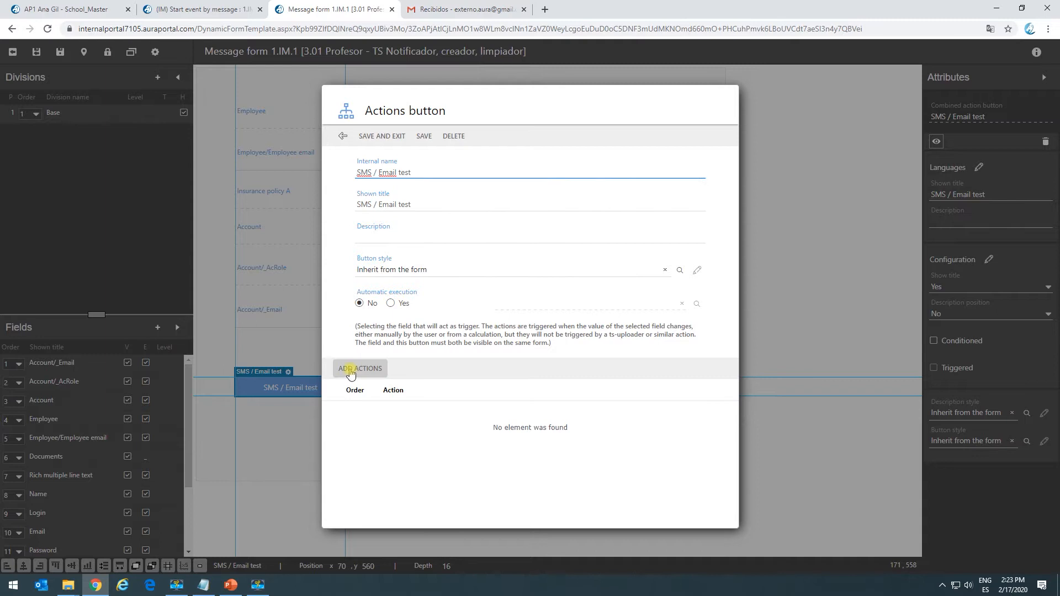
pyautogui.click(350, 371)
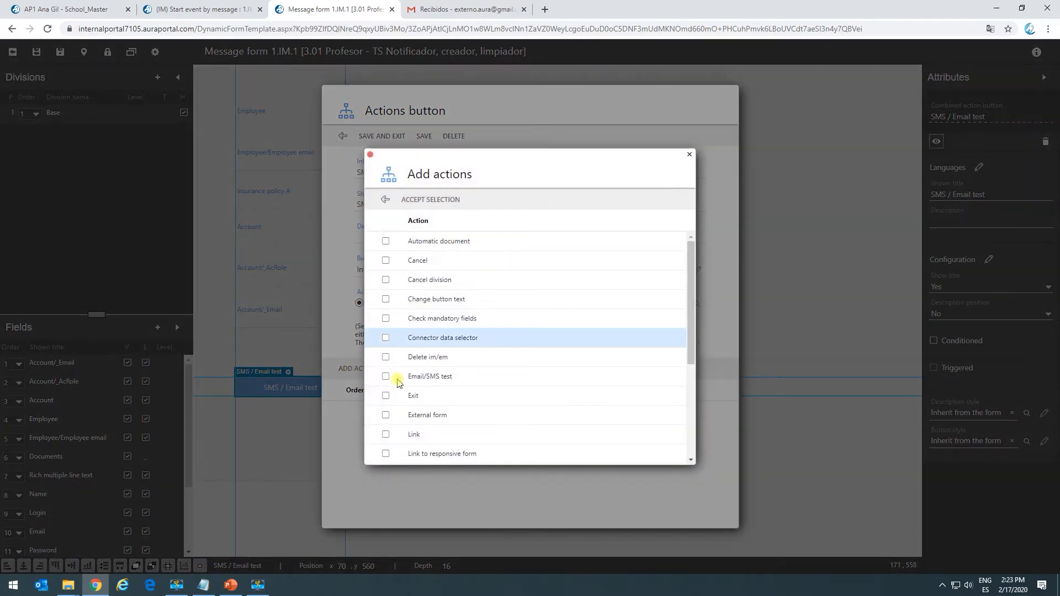
pyautogui.click(428, 204)
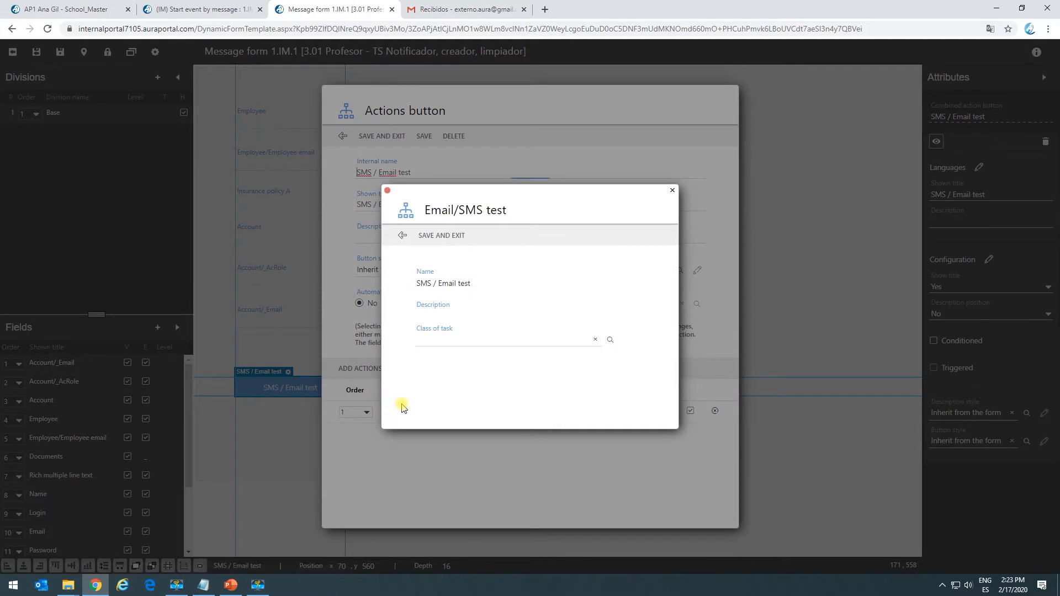
# Set the action's class of task to 1.TS.1 Notifier, Creator, Cleaner SYSTEM TASK, and save the action and the button
pyautogui.click(440, 338)
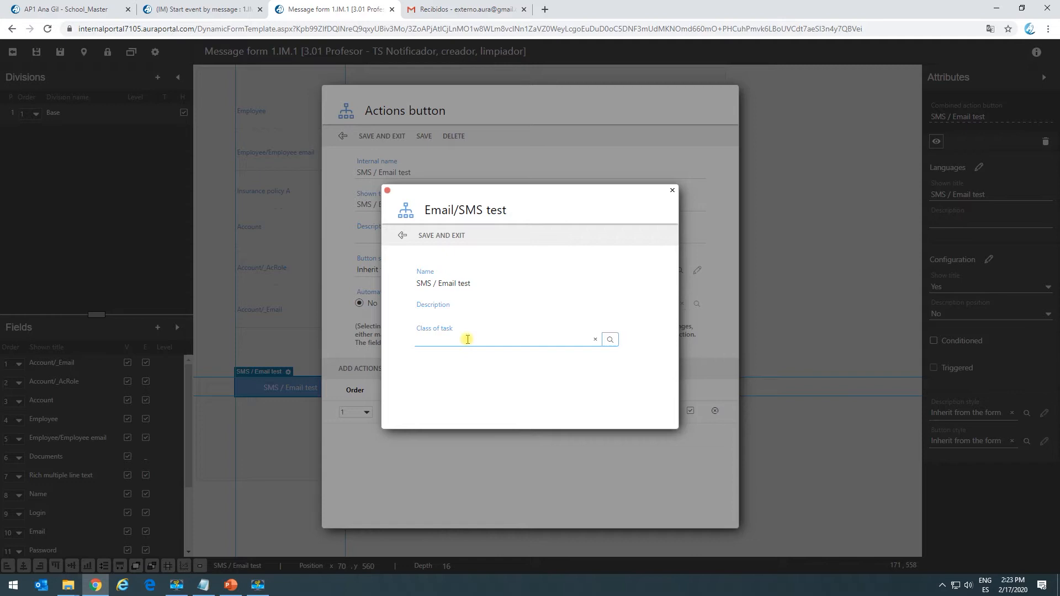
pyautogui.click(226, 8)
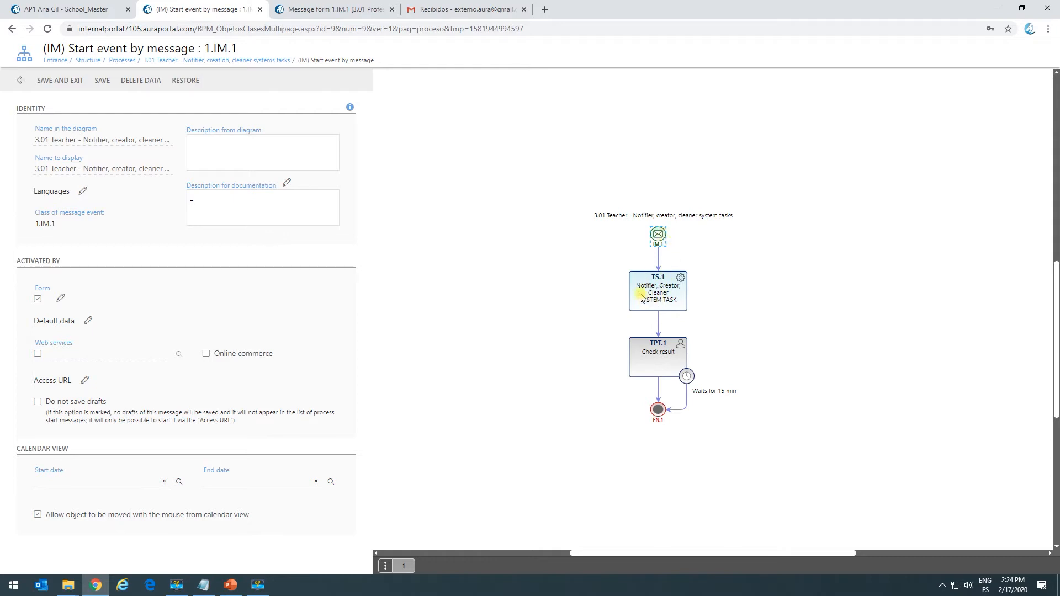
pyautogui.click(335, 9)
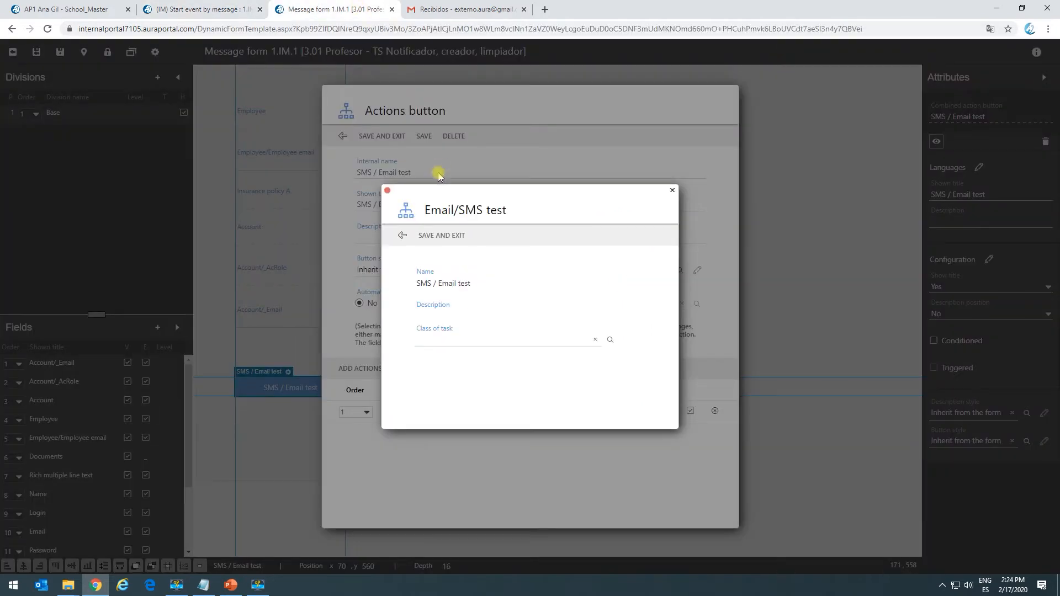
pyautogui.click(611, 340)
pyautogui.click(517, 148)
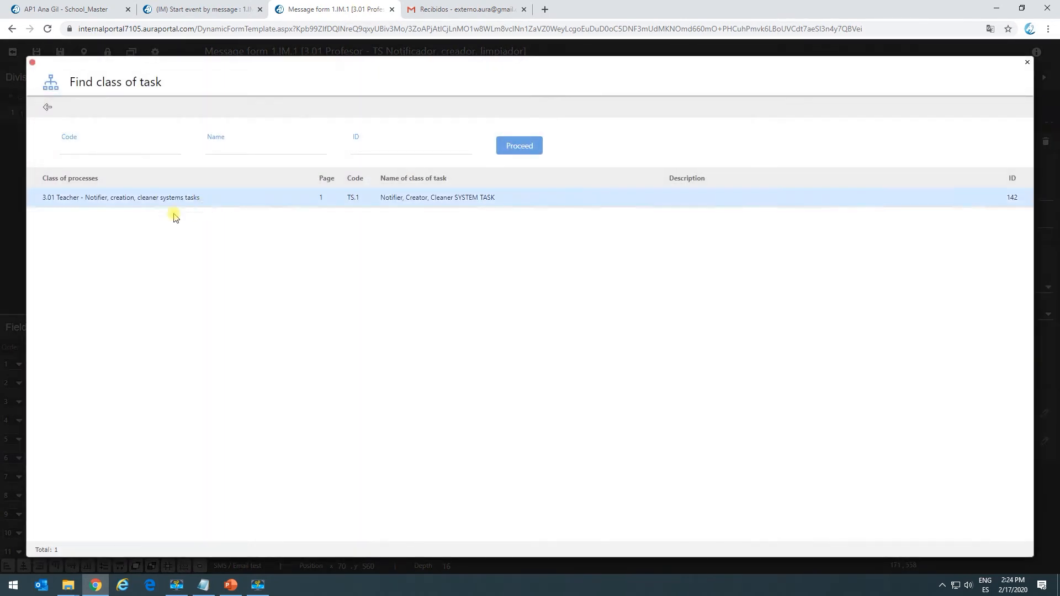
pyautogui.doubleClick(118, 203)
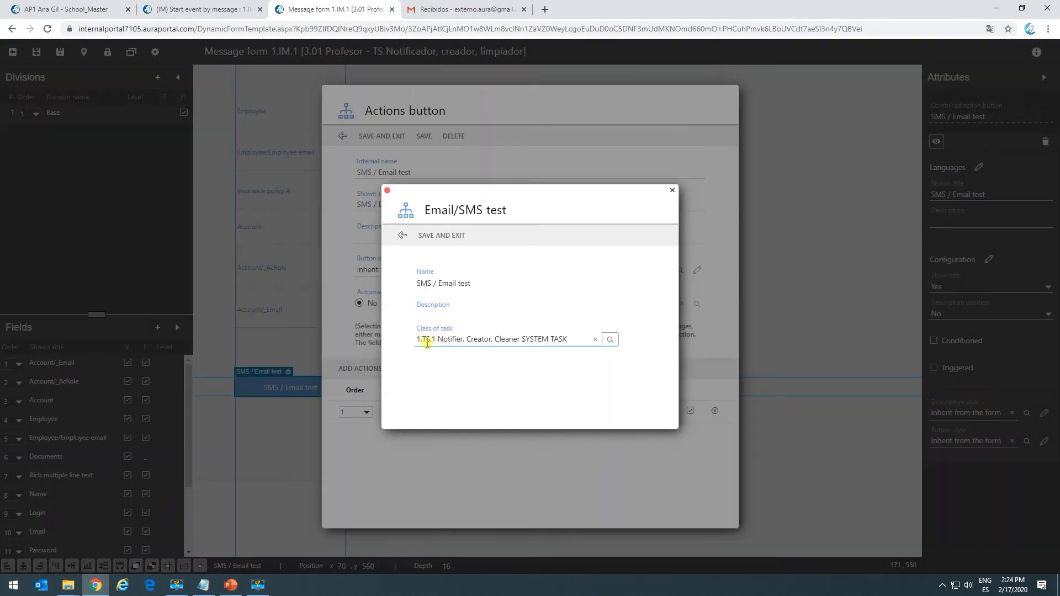
pyautogui.click(442, 235)
pyautogui.click(383, 136)
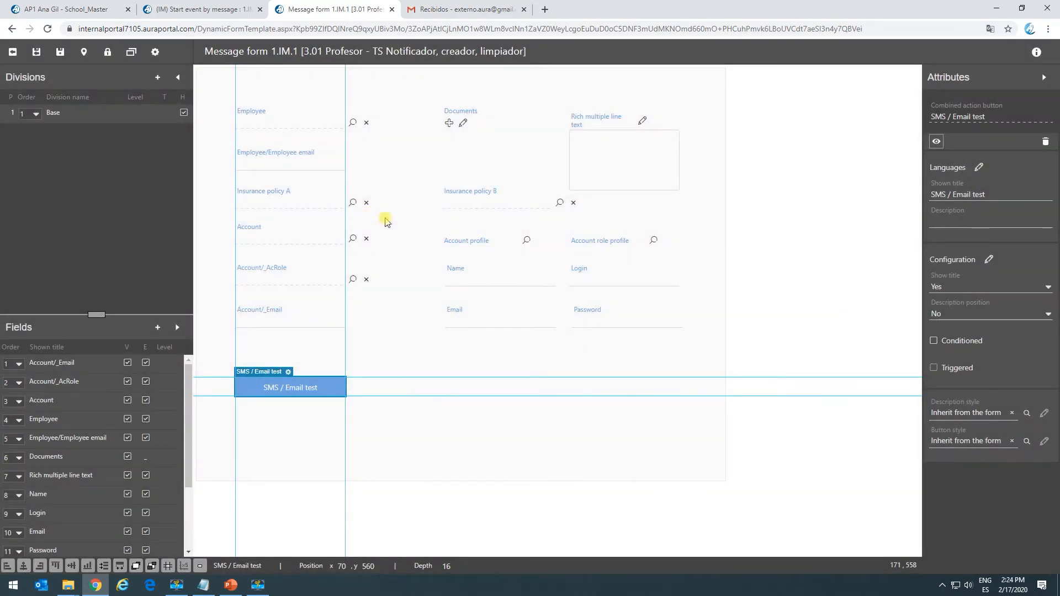
# Open the pending 3.01 Teacher - Notifier, creator, cleaner system tasks message from My tasks and launch its SMS / Email test
pyautogui.click(202, 9)
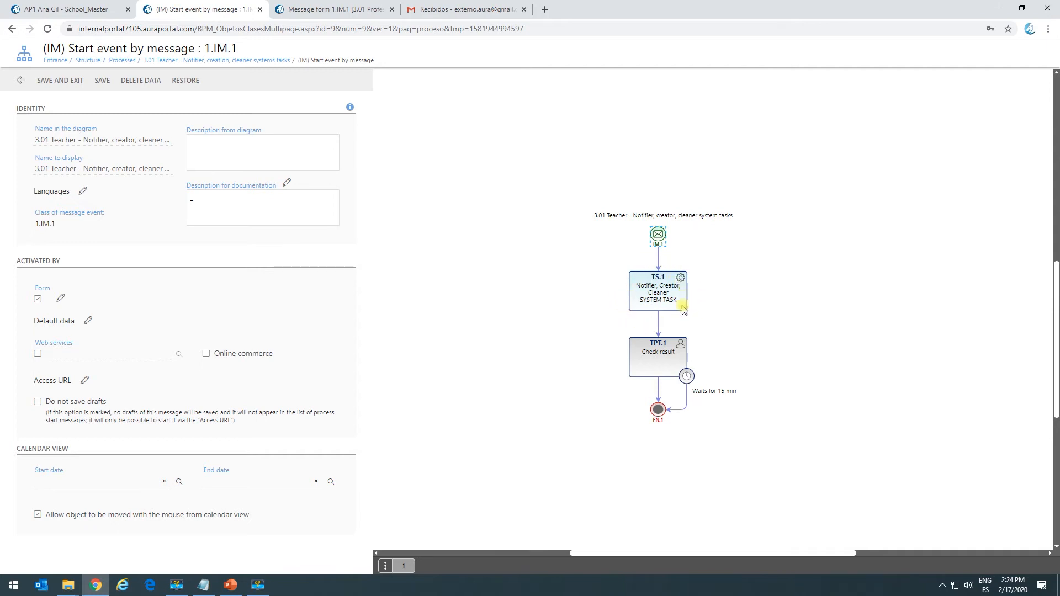
pyautogui.click(344, 8)
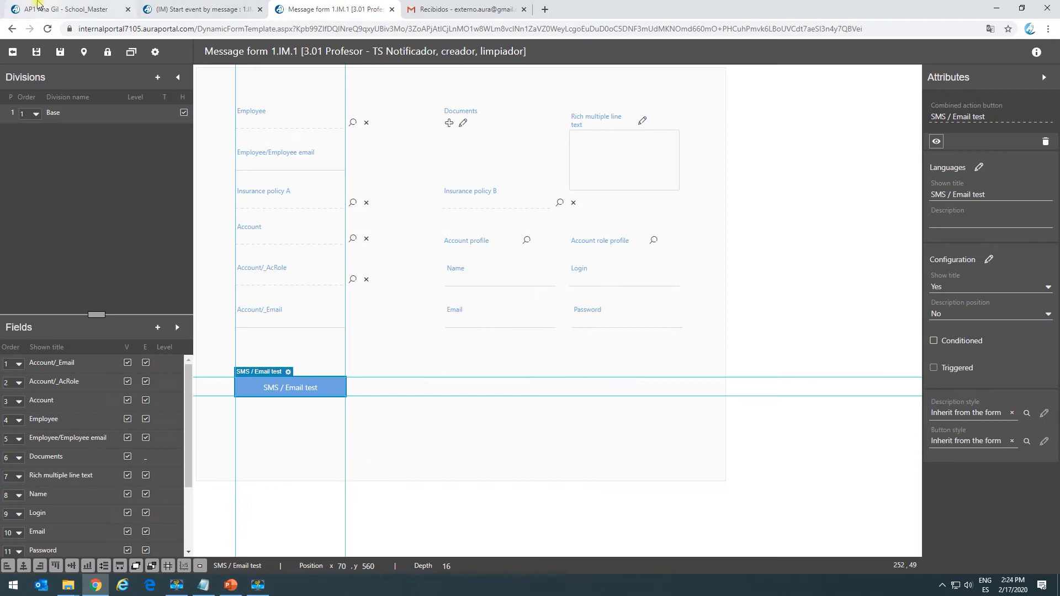
pyautogui.click(76, 8)
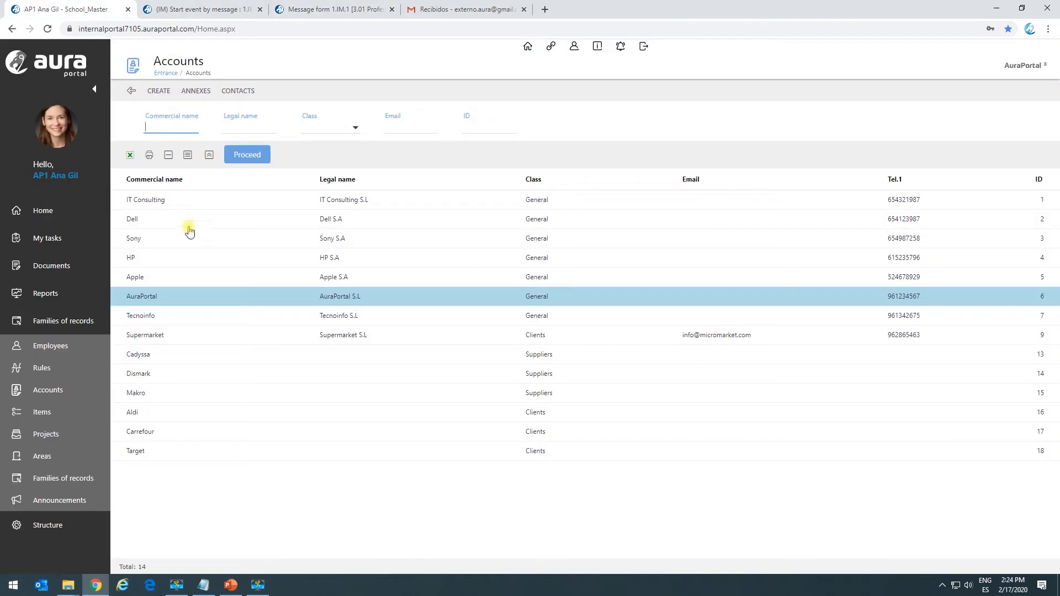
pyautogui.click(53, 239)
pyautogui.doubleClick(208, 243)
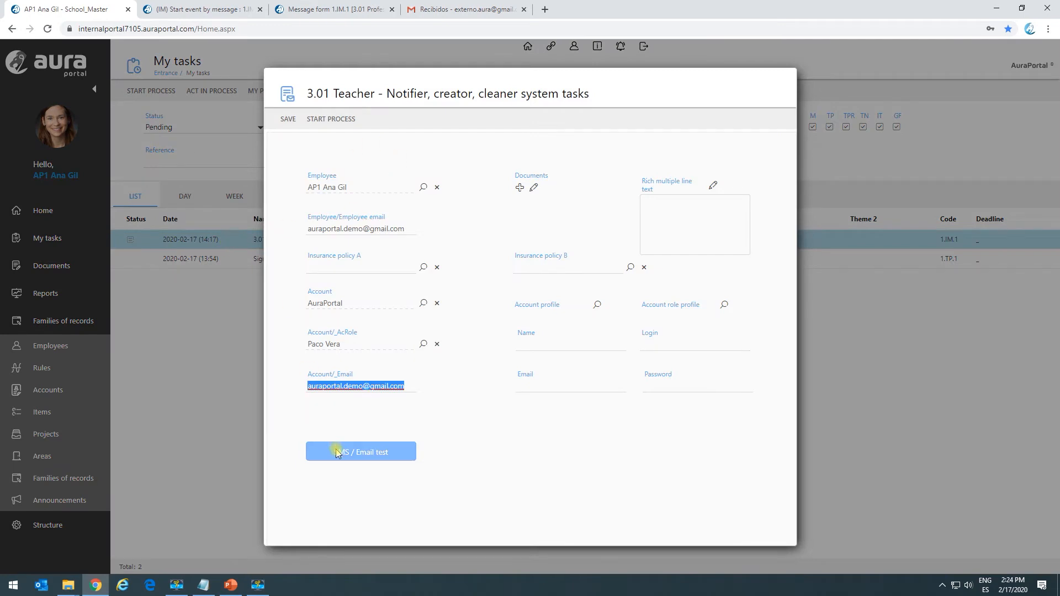
pyautogui.click(345, 456)
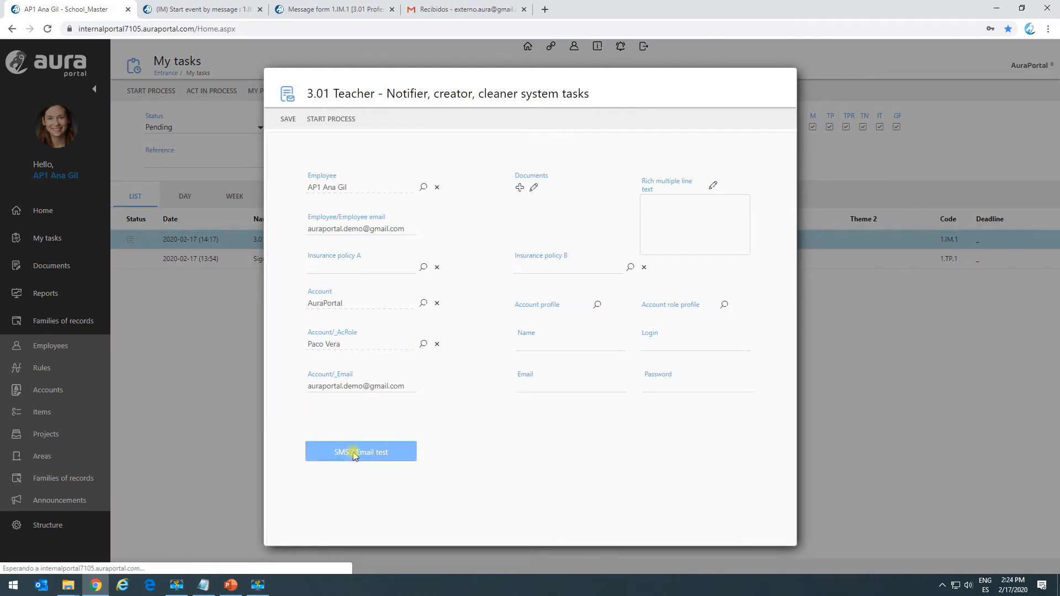
pyautogui.moveTo(463, 169); pyautogui.dragTo(580, 179)
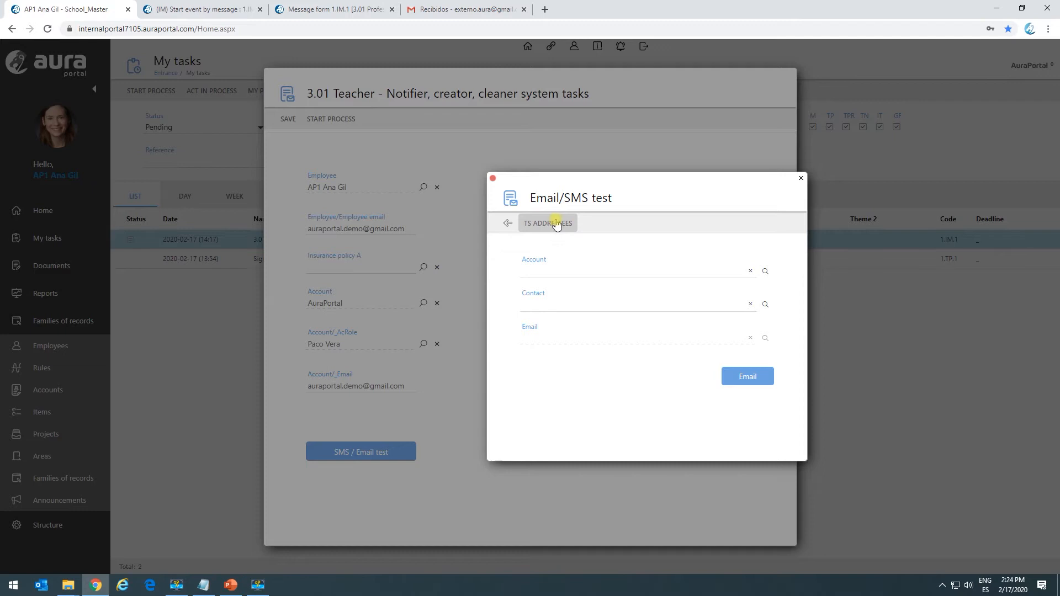
# Select the AuraPortal account and its contact as the recipient, and send the test email
pyautogui.click(560, 271)
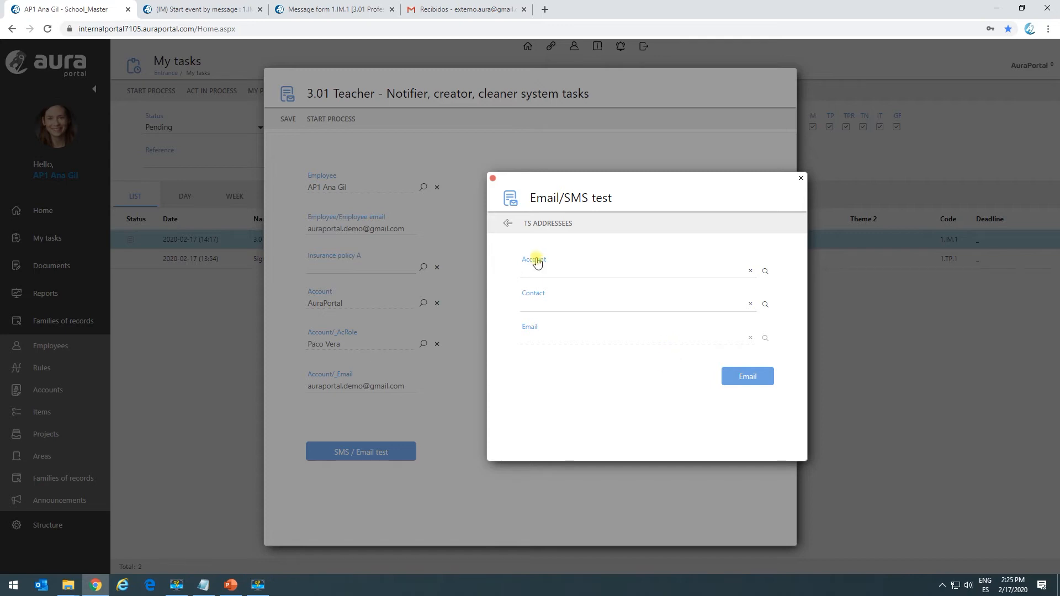
pyautogui.click(766, 272)
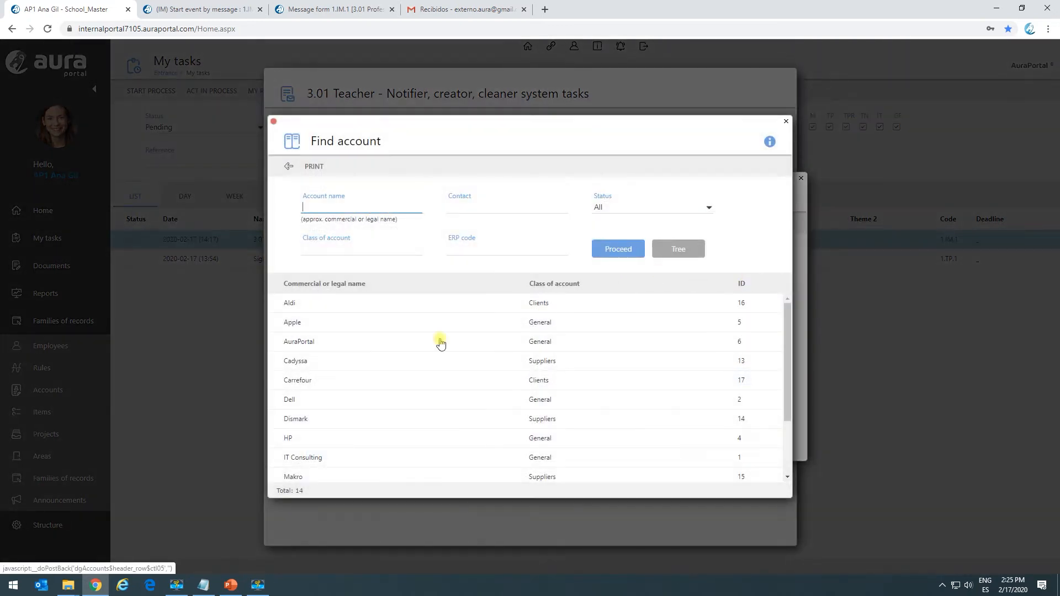
pyautogui.click(324, 343)
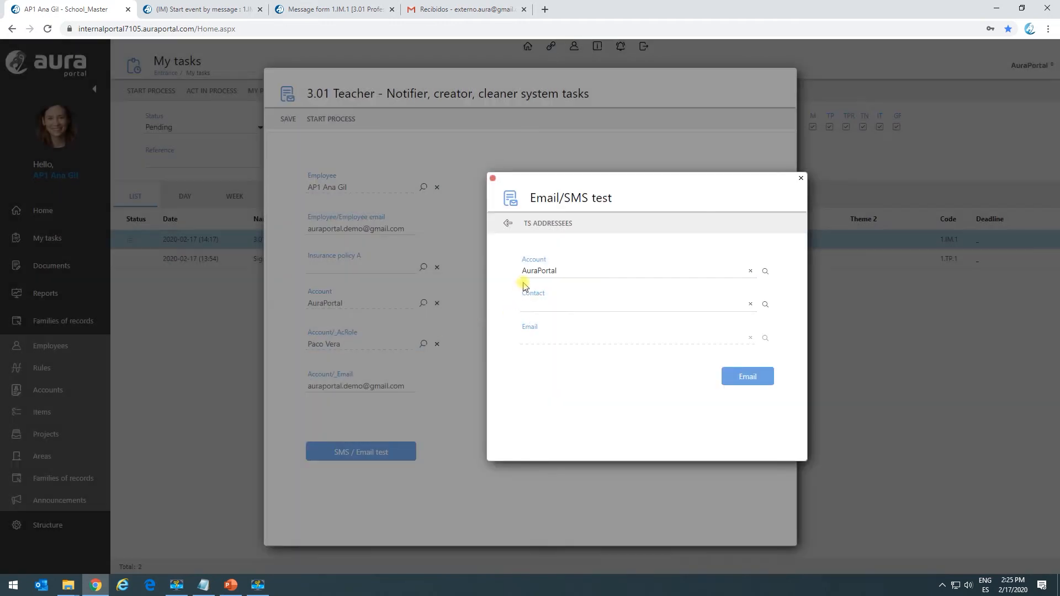
pyautogui.click(764, 306)
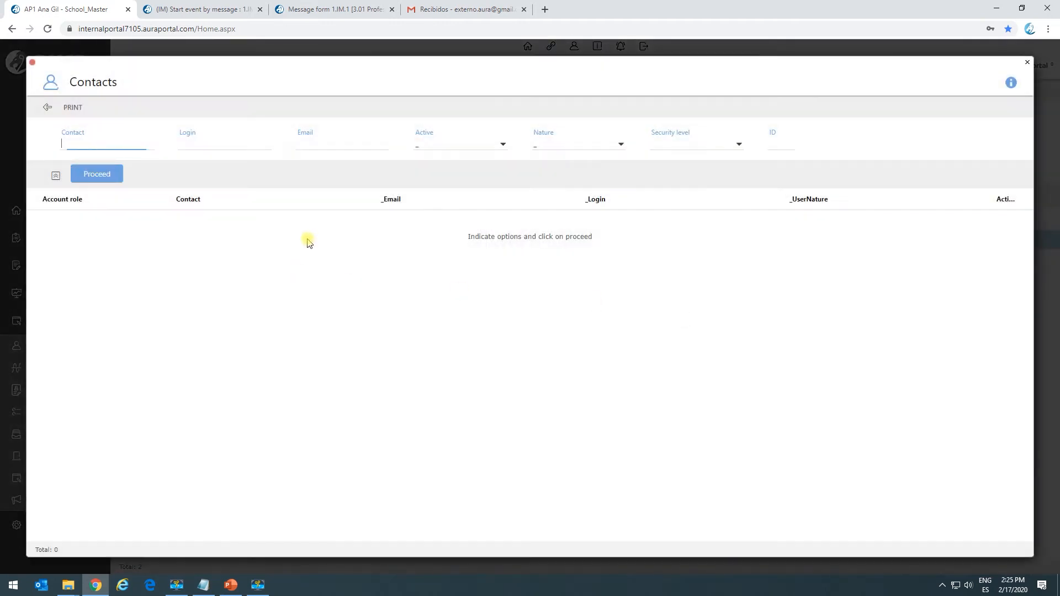
pyautogui.click(97, 175)
pyautogui.click(133, 269)
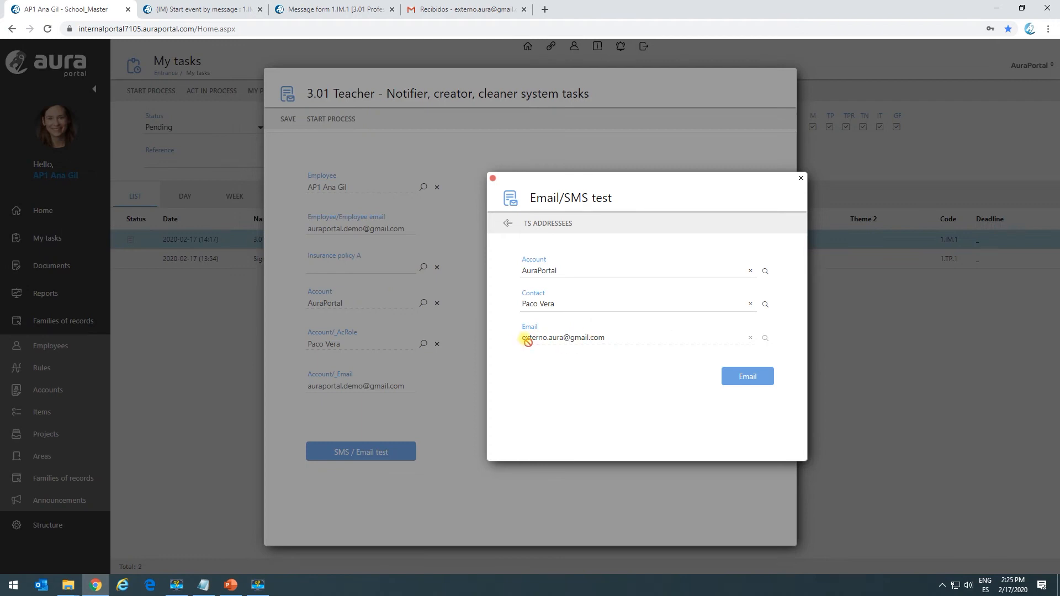
pyautogui.moveTo(526, 339); pyautogui.dragTo(601, 340)
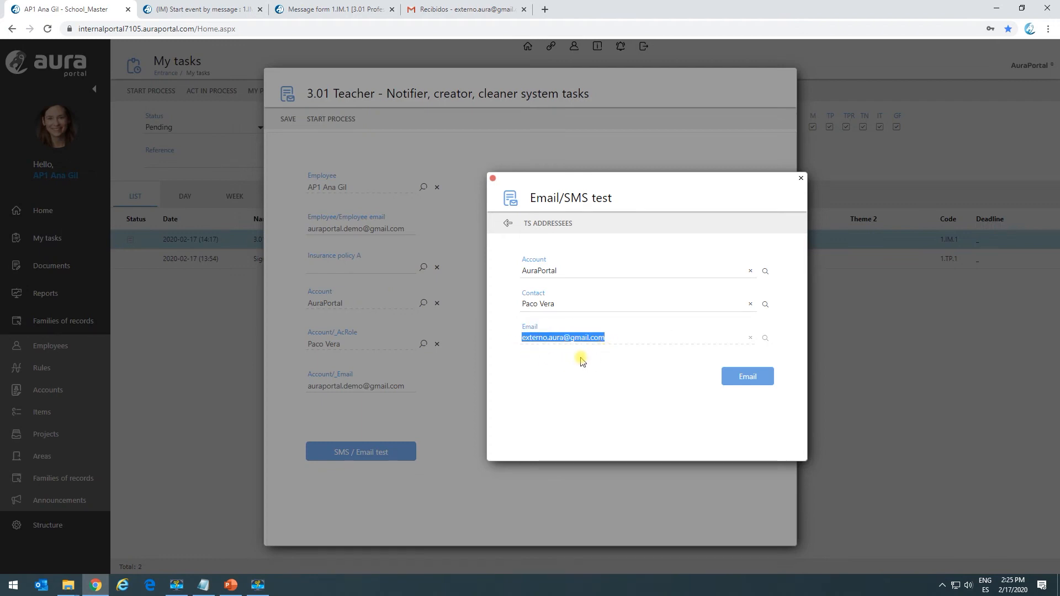
pyautogui.click(749, 377)
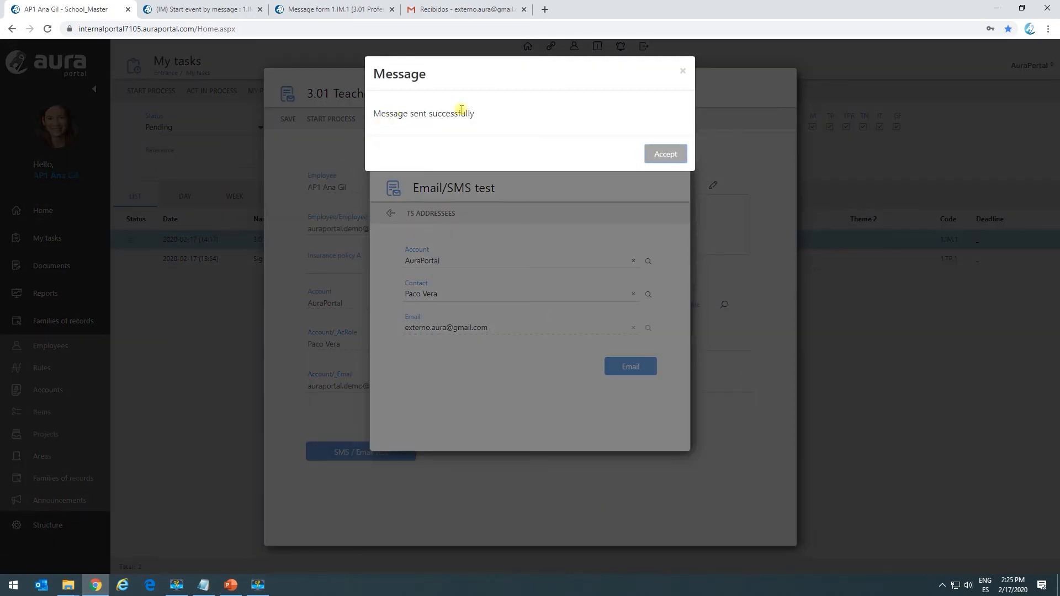
# Switch to Gmail and read the received "This is a test" email
pyautogui.click(452, 10)
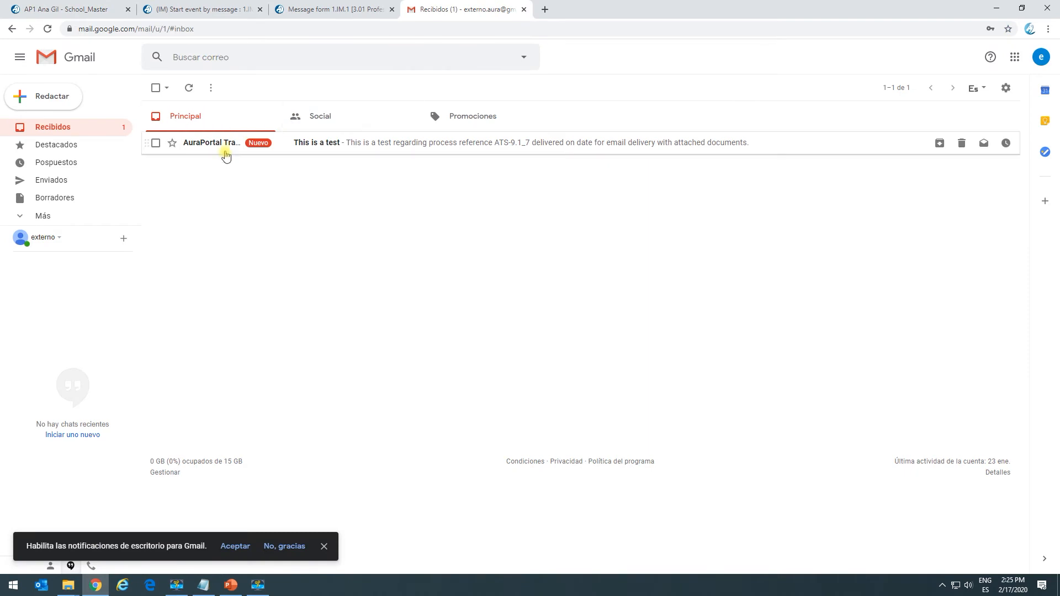
pyautogui.click(316, 152)
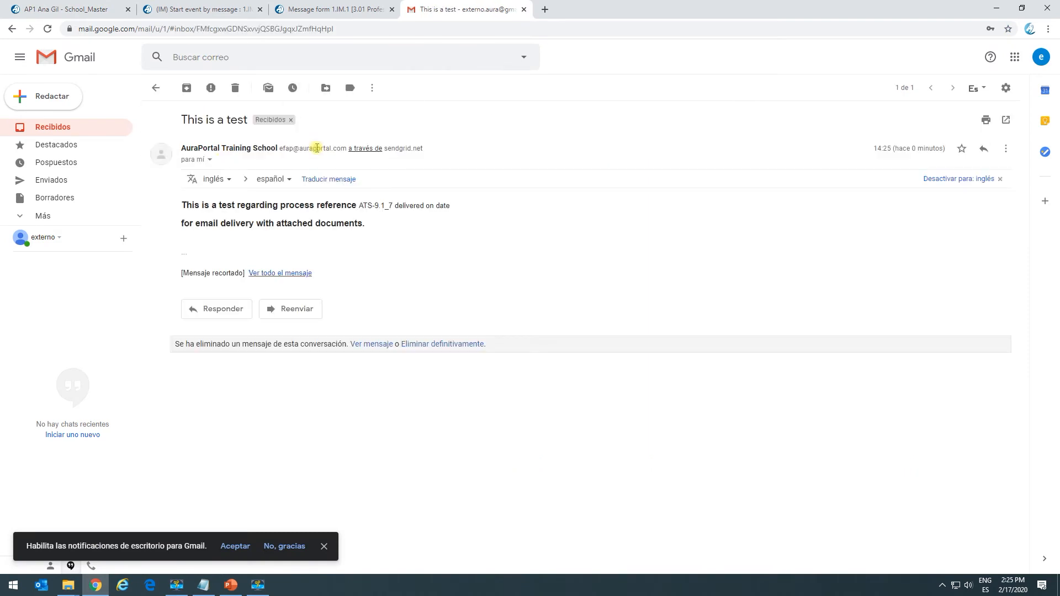
pyautogui.moveTo(186, 205); pyautogui.dragTo(418, 235)
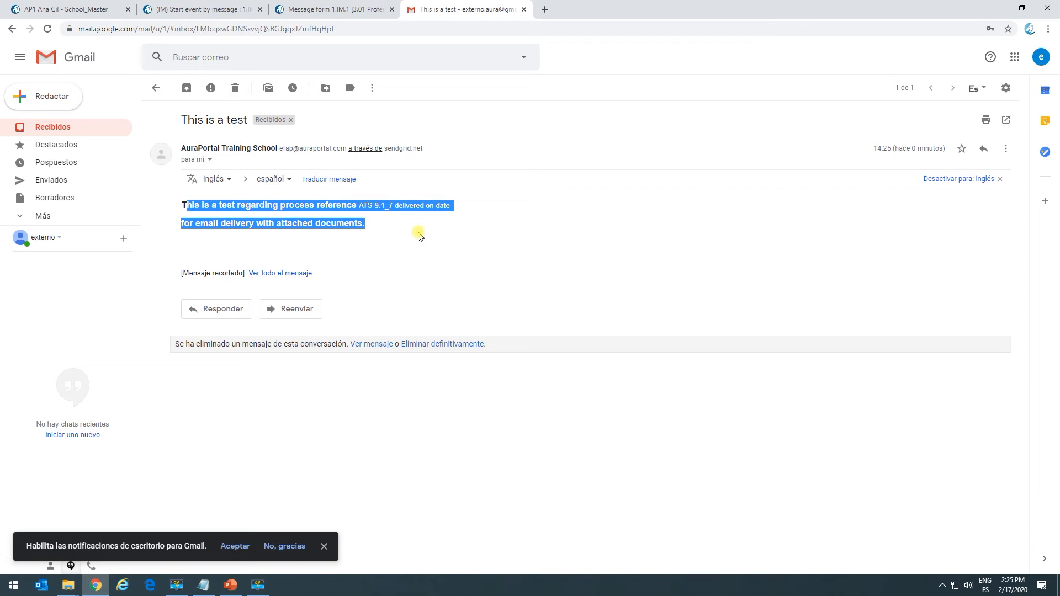
pyautogui.click(417, 234)
# Return to the AuraPortal task form, dismiss the sent-message notice and close the Email/SMS test dialog
pyautogui.click(362, 6)
pyautogui.click(227, 7)
pyautogui.click(66, 9)
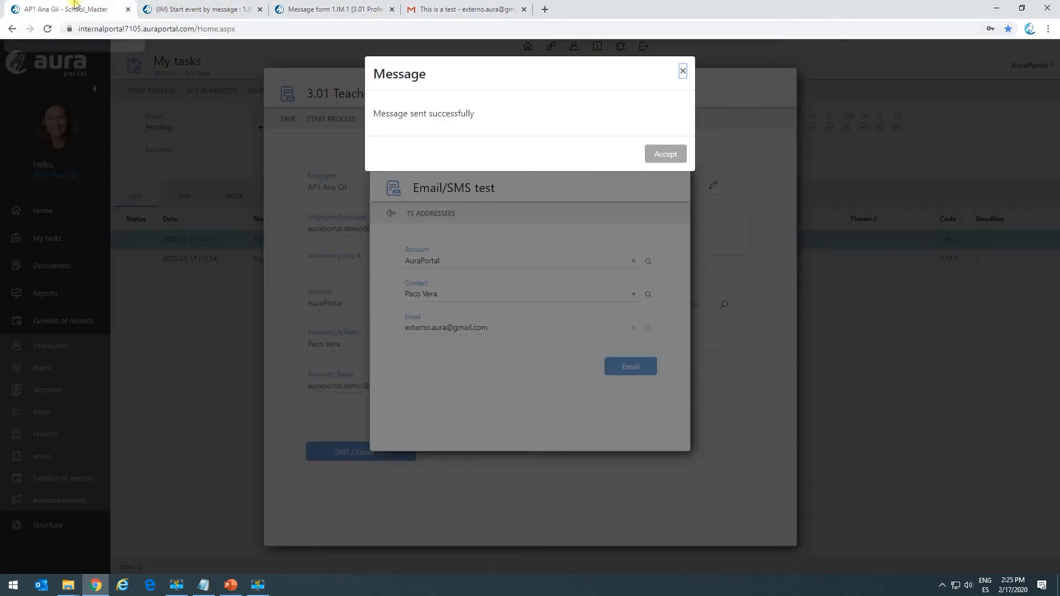
pyautogui.click(666, 157)
pyautogui.click(685, 172)
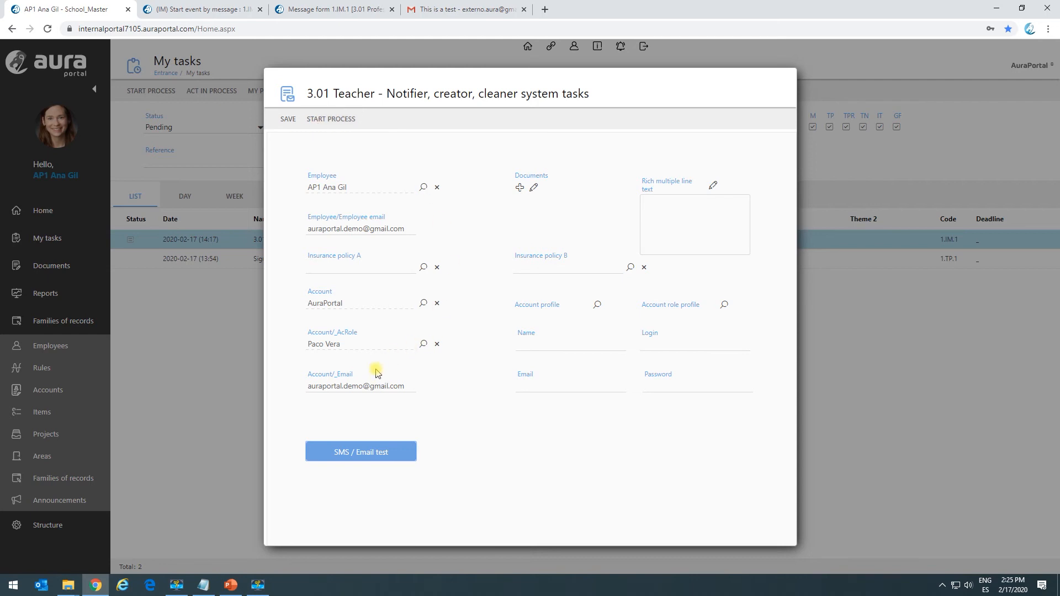
# Reopen the Email/SMS test dialog from the task form to view its recipient fields
pyautogui.click(347, 453)
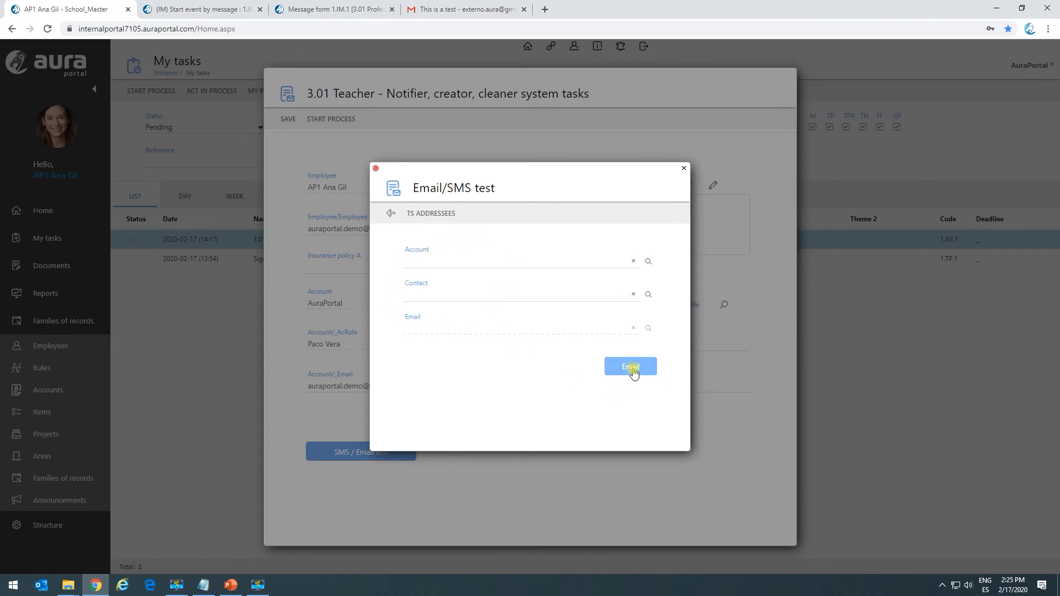
pyautogui.click(432, 256)
# Examine the class of task set for the Email/SMS test action on the DEMO message form's button, and close the action
pyautogui.click(464, 9)
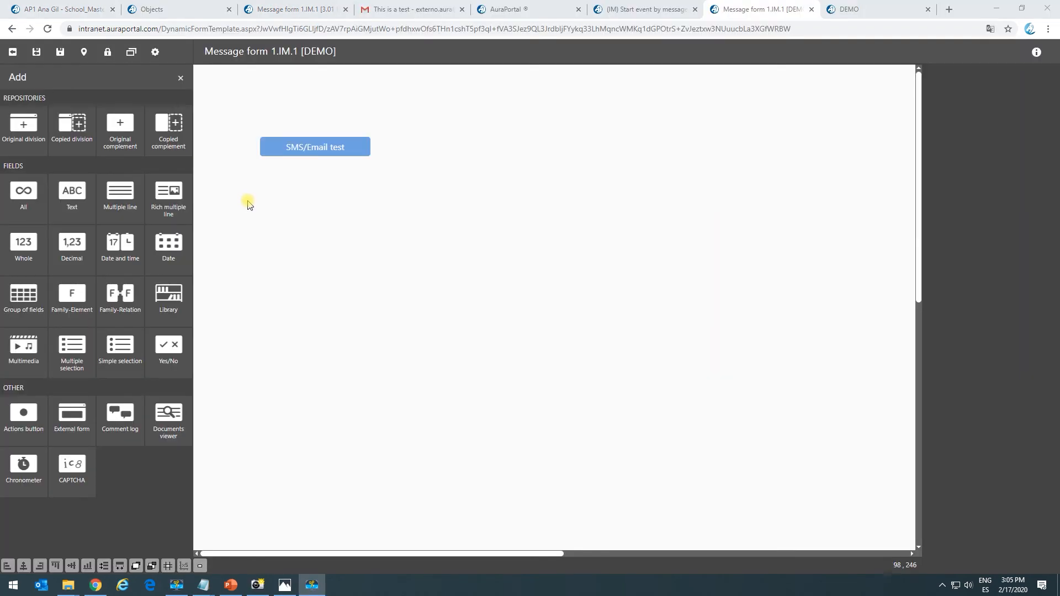
pyautogui.click(320, 148)
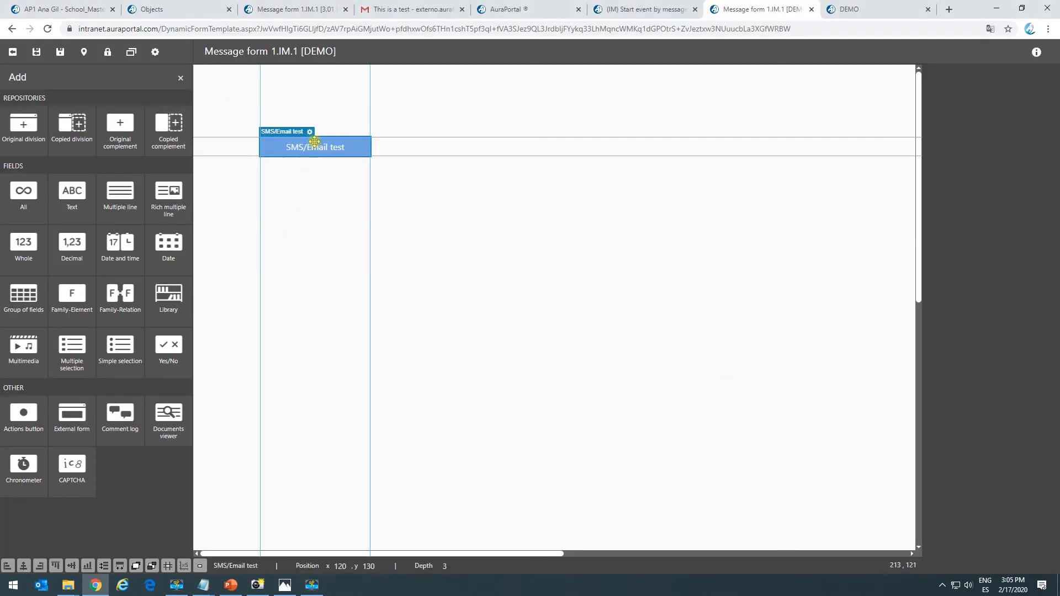
pyautogui.click(309, 132)
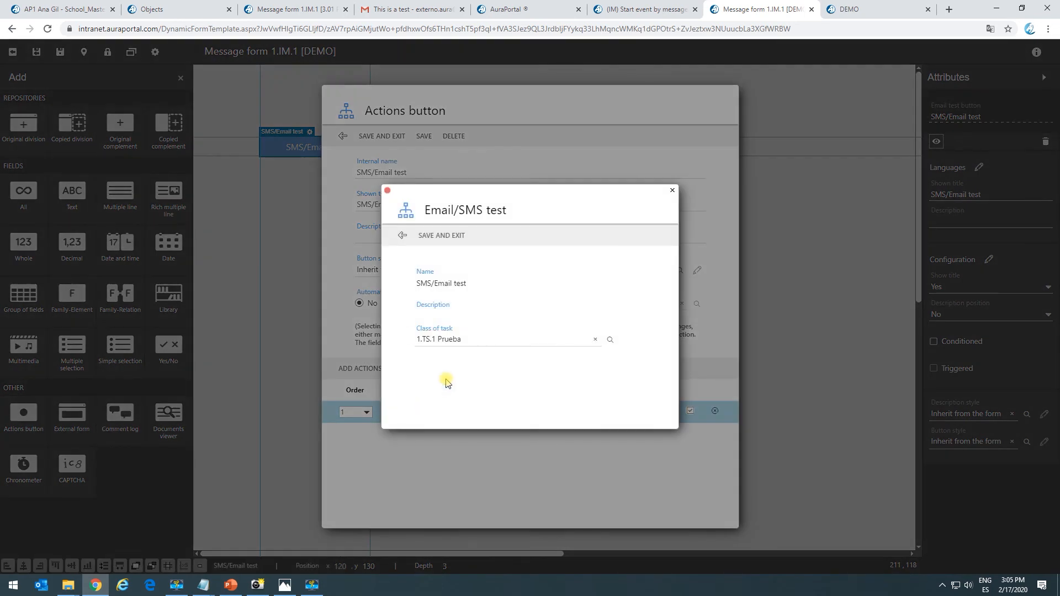
pyautogui.click(387, 191)
# Launch the SMS/Email test from the DEMO start form and show its list of TS addressees
pyautogui.click(863, 11)
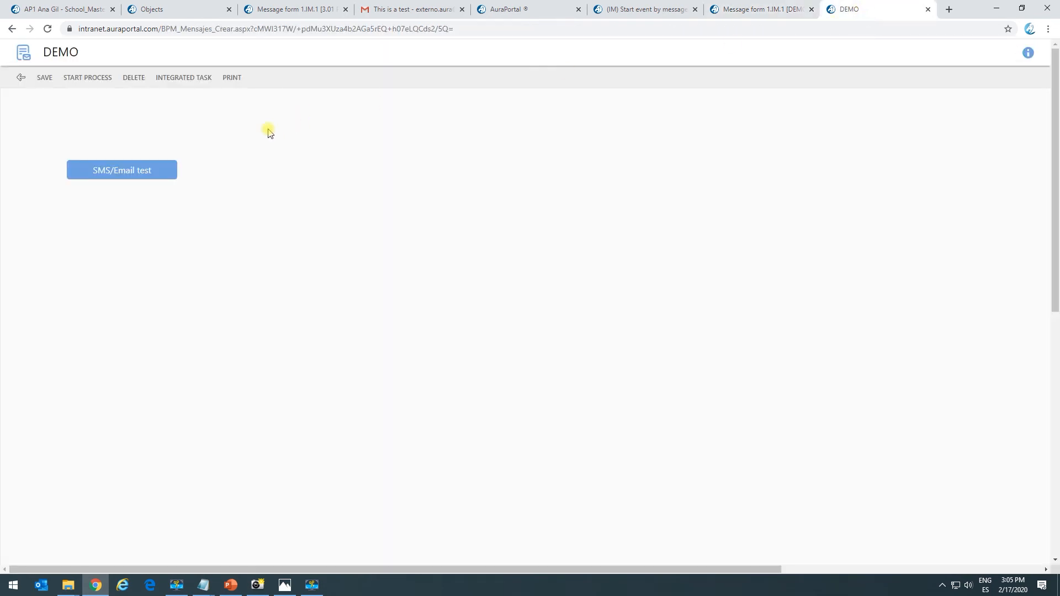
pyautogui.click(122, 171)
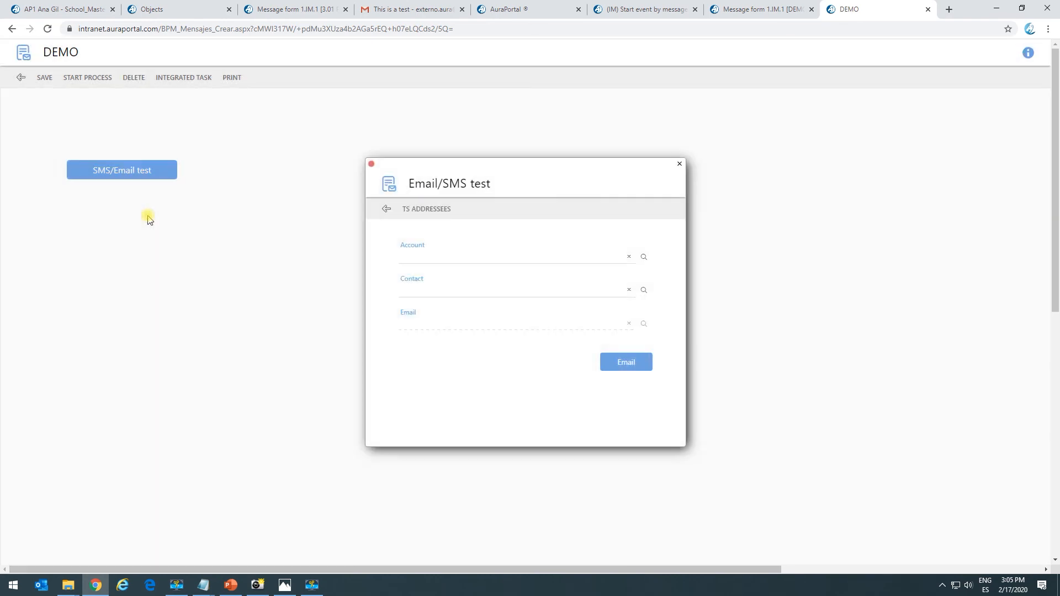
pyautogui.click(423, 211)
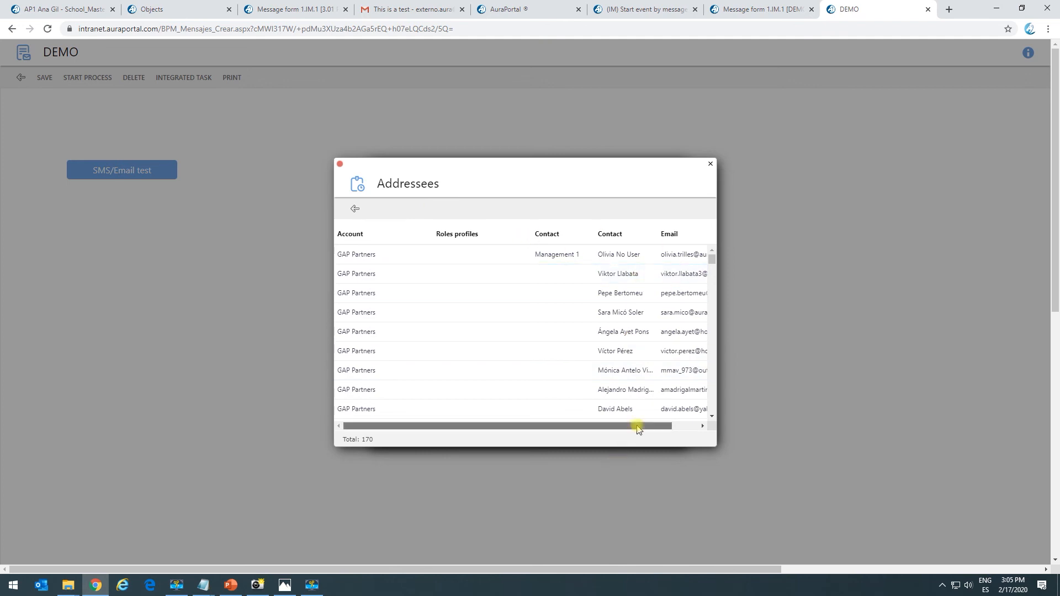
# Sort the Addressees list by the status column beside Email so the flagged contacts come first
pyautogui.moveTo(637, 426); pyautogui.dragTo(711, 298)
pyautogui.moveTo(713, 259); pyautogui.dragTo(721, 415)
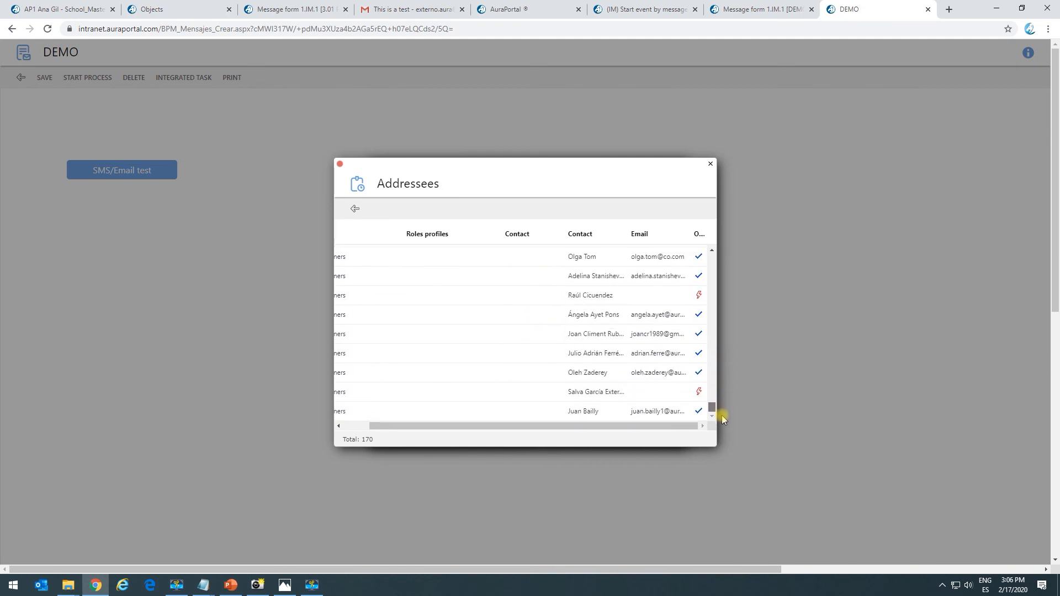
pyautogui.click(698, 236)
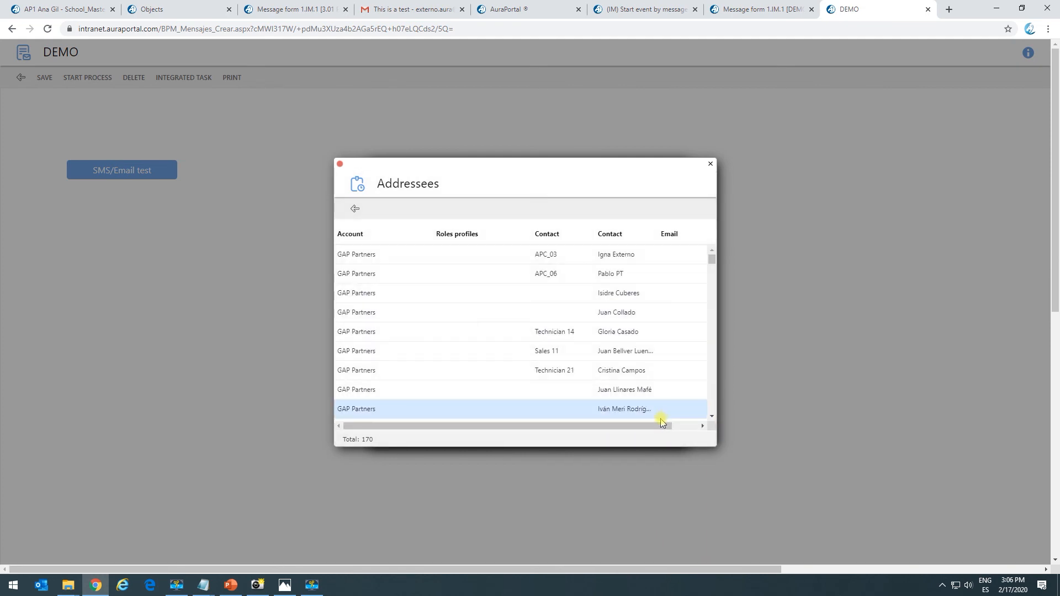
# Examine the account, contact, email and status columns of the flagged contacts in the sorted Addressees list
pyautogui.moveTo(666, 430); pyautogui.dragTo(705, 426)
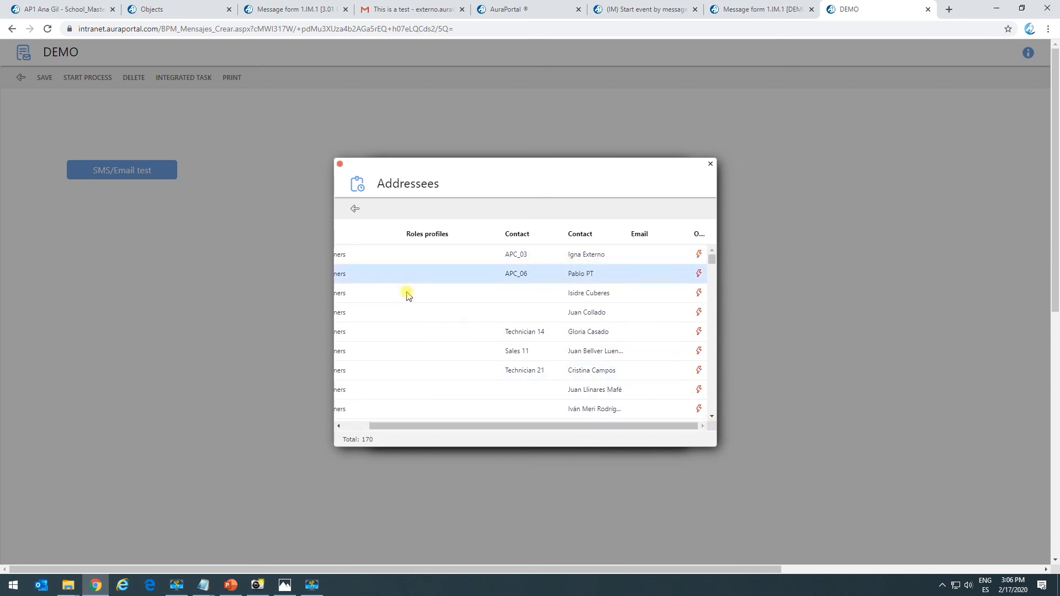
pyautogui.scroll(-2, 354, 353)
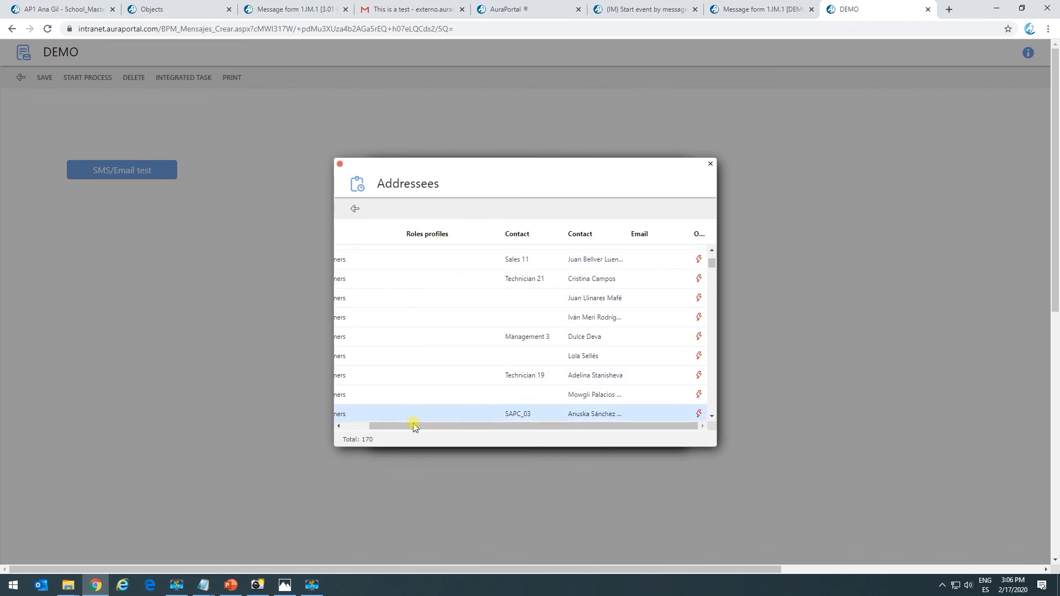
pyautogui.moveTo(406, 430); pyautogui.dragTo(371, 426)
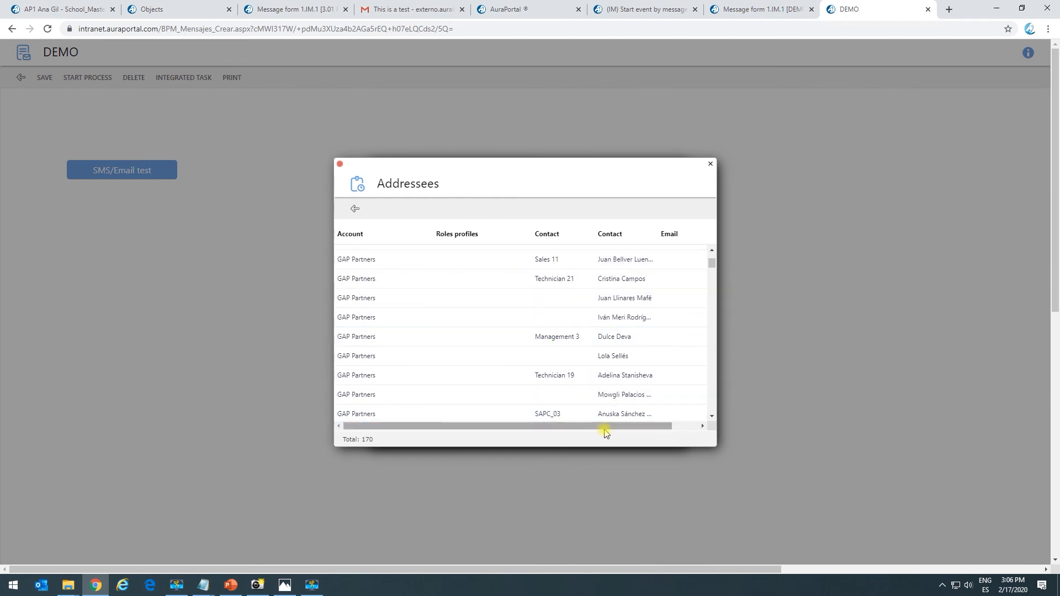
pyautogui.moveTo(609, 426); pyautogui.dragTo(679, 412)
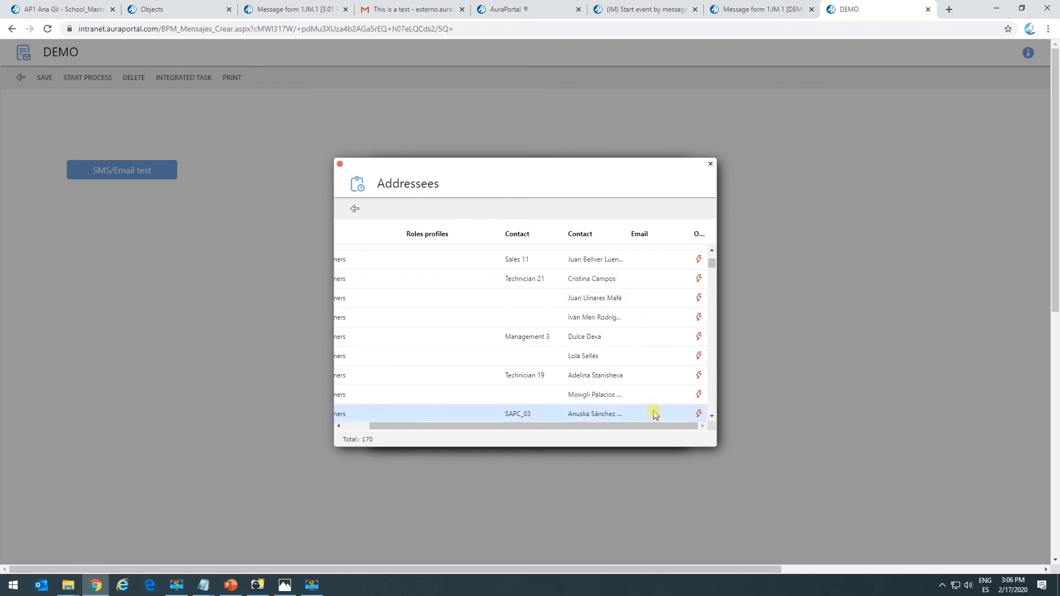
pyautogui.scroll(-5, 679, 353)
pyautogui.moveTo(713, 286); pyautogui.dragTo(710, 253)
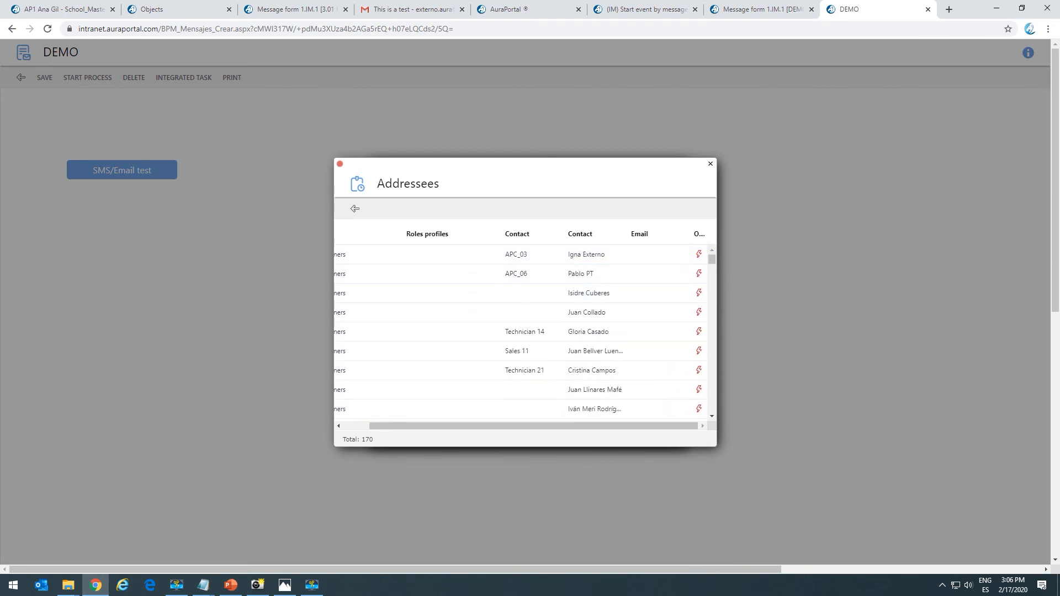